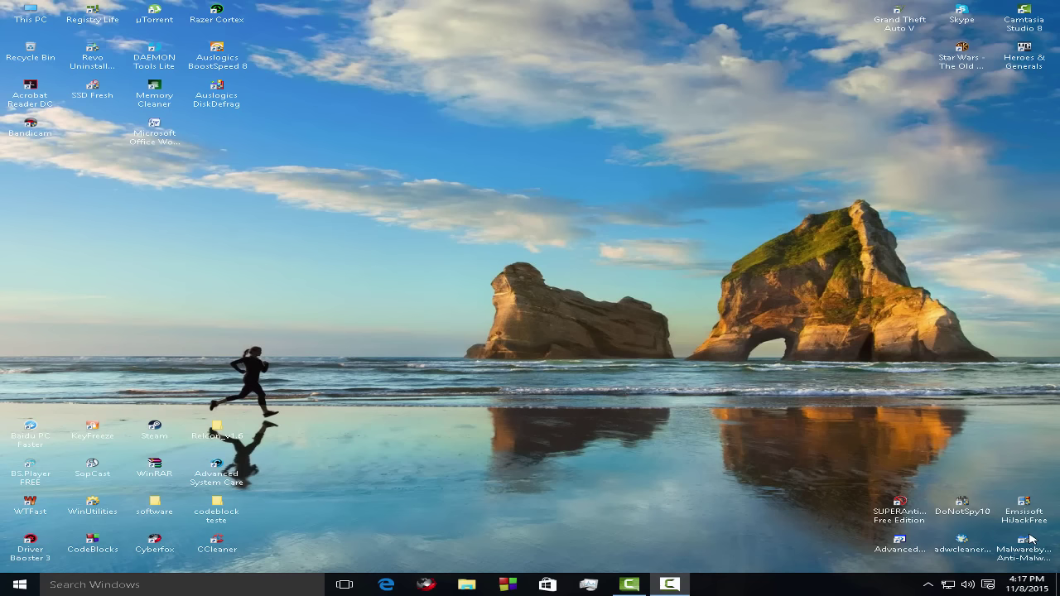
pyautogui.click(425, 585)
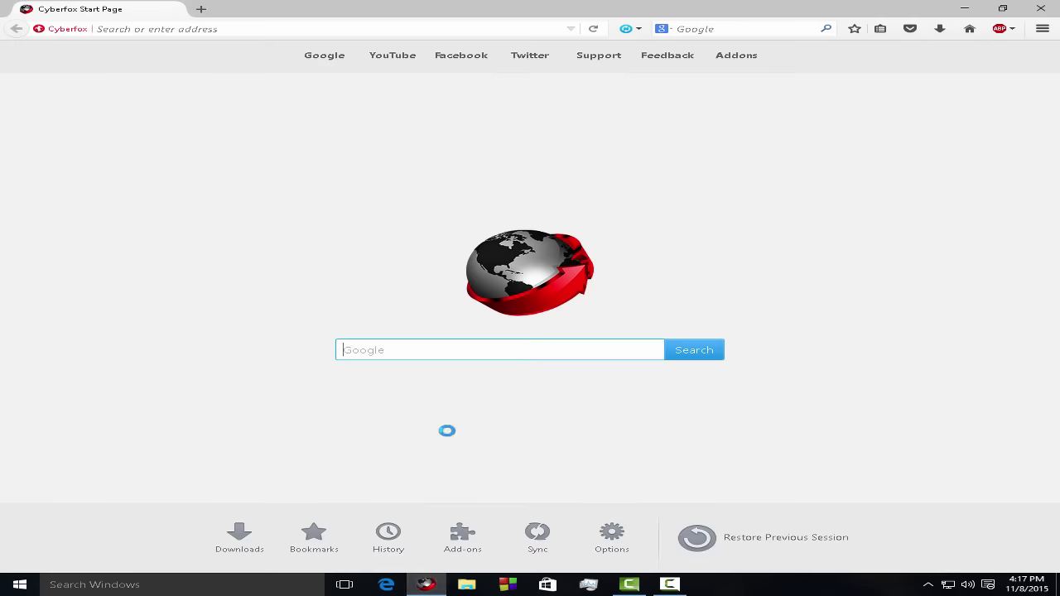
pyautogui.click(186, 30)
pyautogui.write('www.greatis.com')
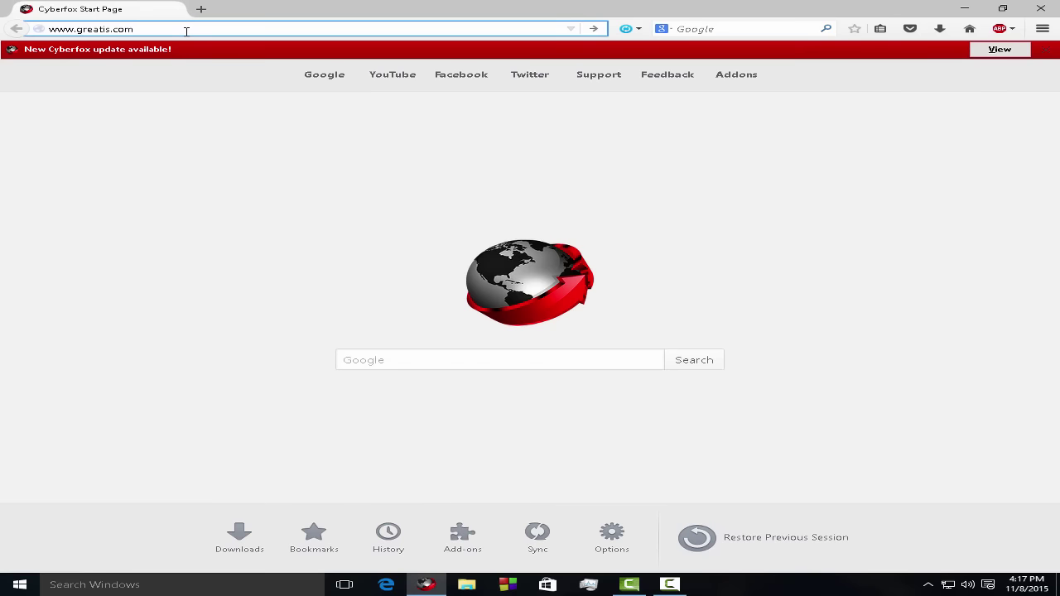
pyautogui.write('/bootracer/index.html')
pyautogui.press('Return')
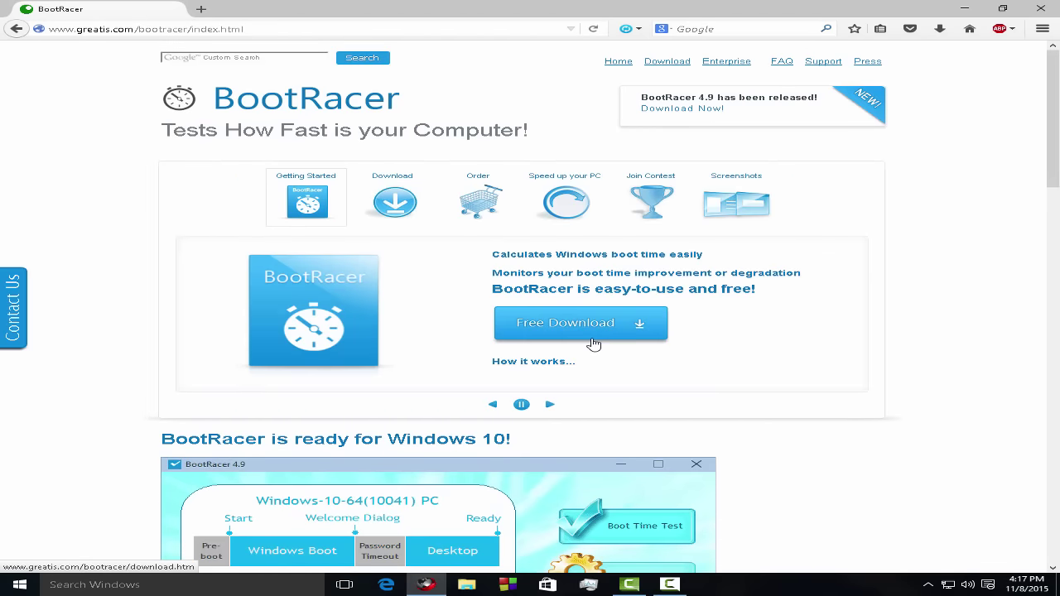
# - Look over the BootRacer home page and open its free download page
pyautogui.scroll(-10, 573, 315)
pyautogui.scroll(9, 572, 314)
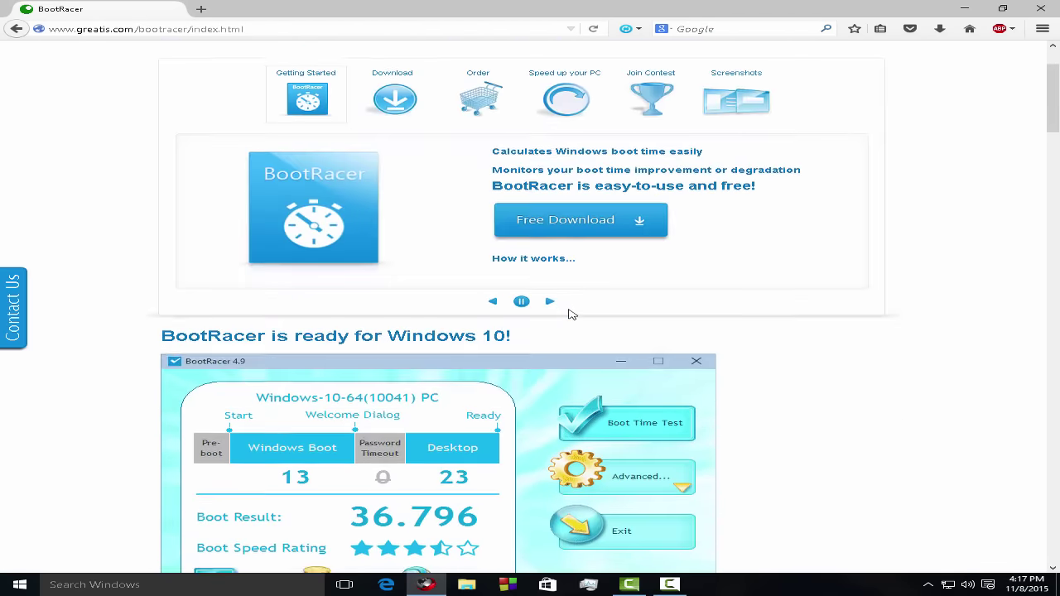
pyautogui.scroll(-3, 569, 313)
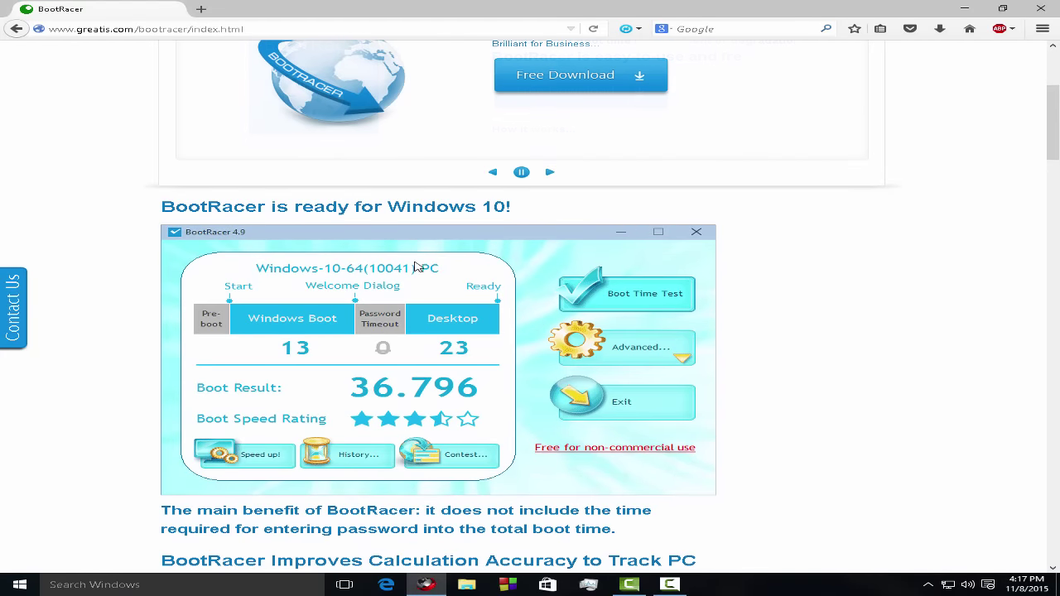
pyautogui.scroll(3, 407, 292)
pyautogui.click(544, 317)
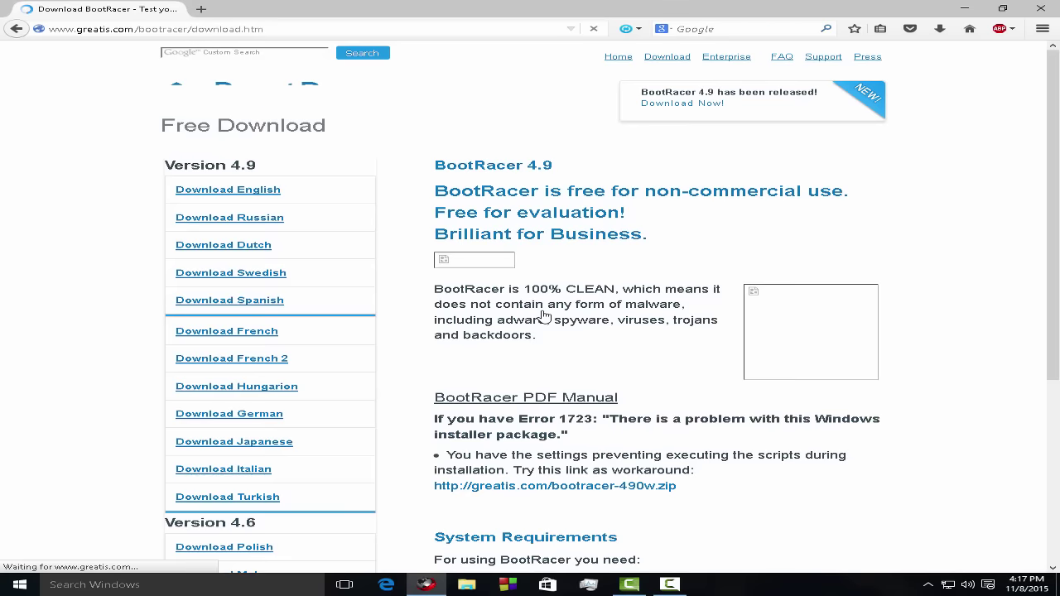
# - Review the available language versions and system requirements, and start the English download of BootRacer 4.9
pyautogui.scroll(-6, 475, 296)
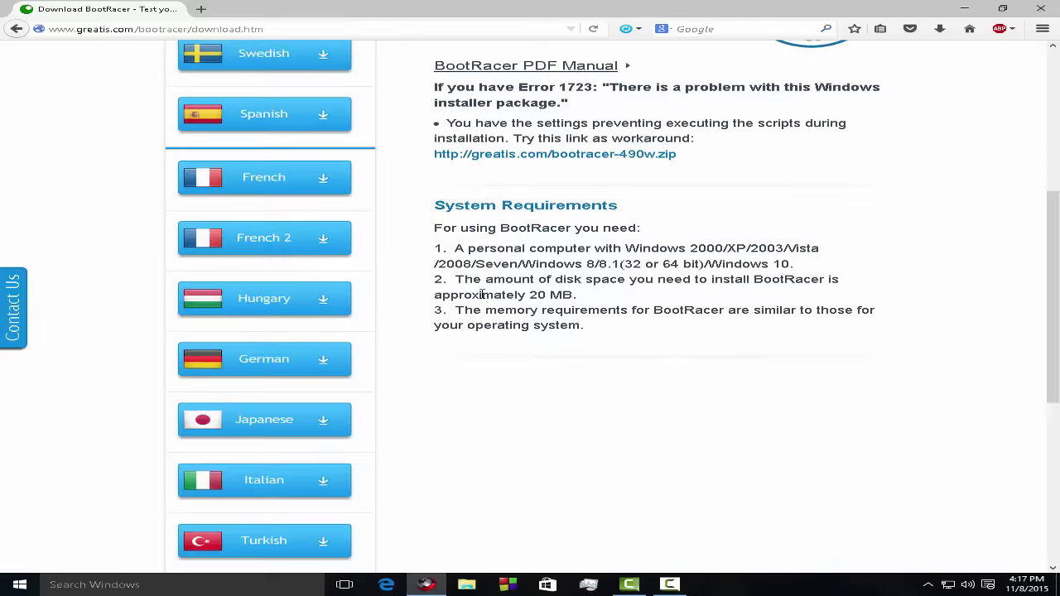
pyautogui.scroll(1, 488, 308)
pyautogui.scroll(3, 488, 308)
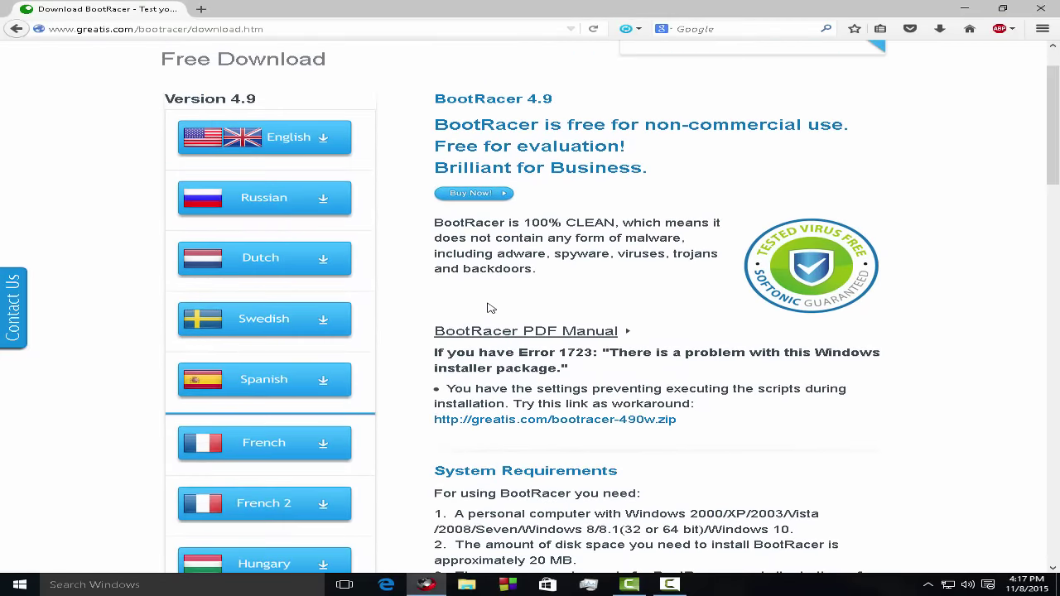
pyautogui.scroll(1, 489, 303)
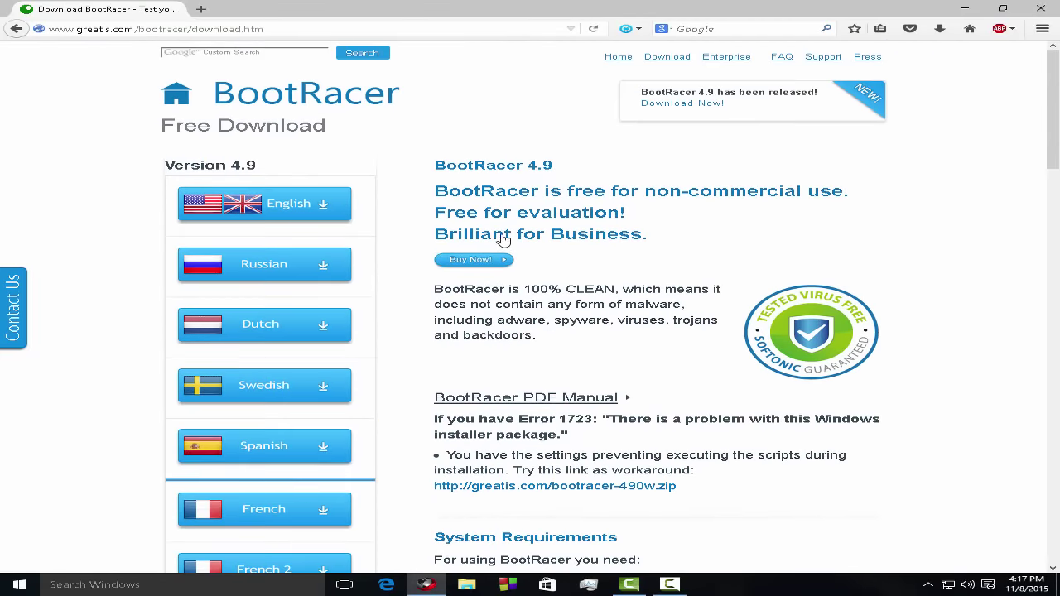
pyautogui.scroll(-10, 519, 260)
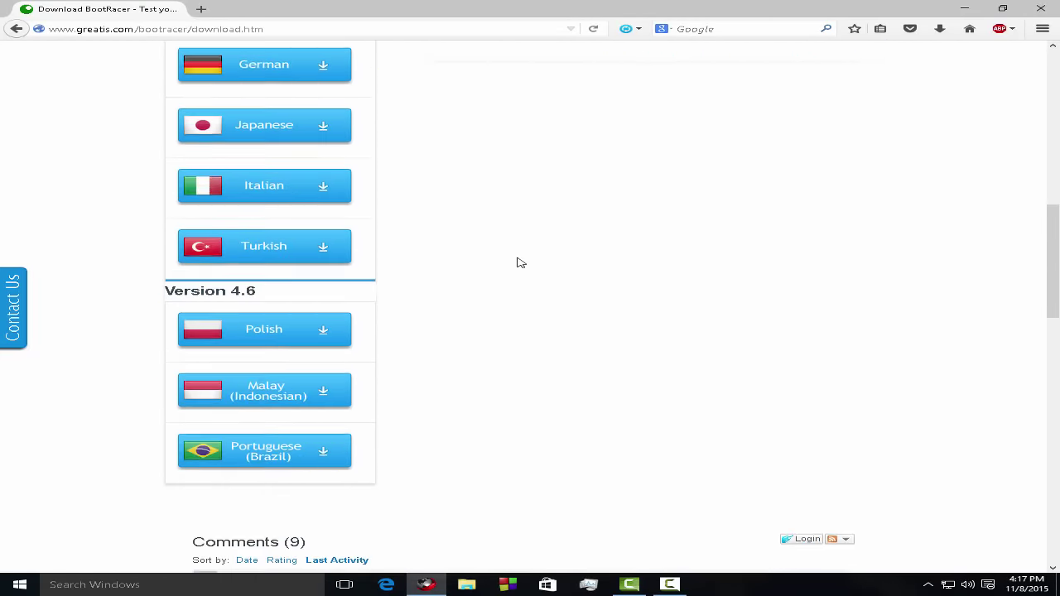
pyautogui.scroll(10, 519, 260)
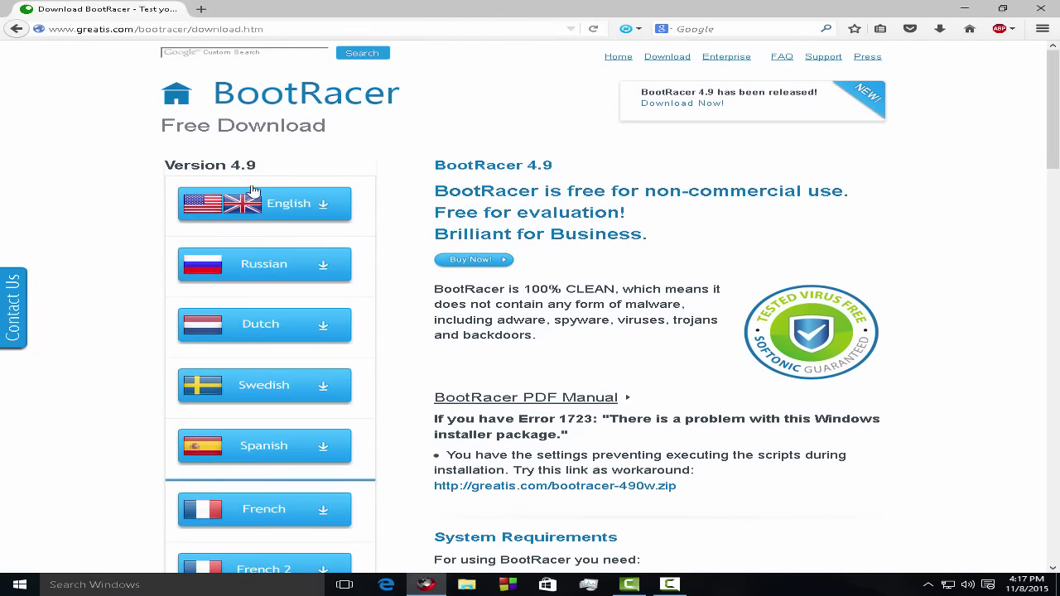
pyautogui.click(272, 211)
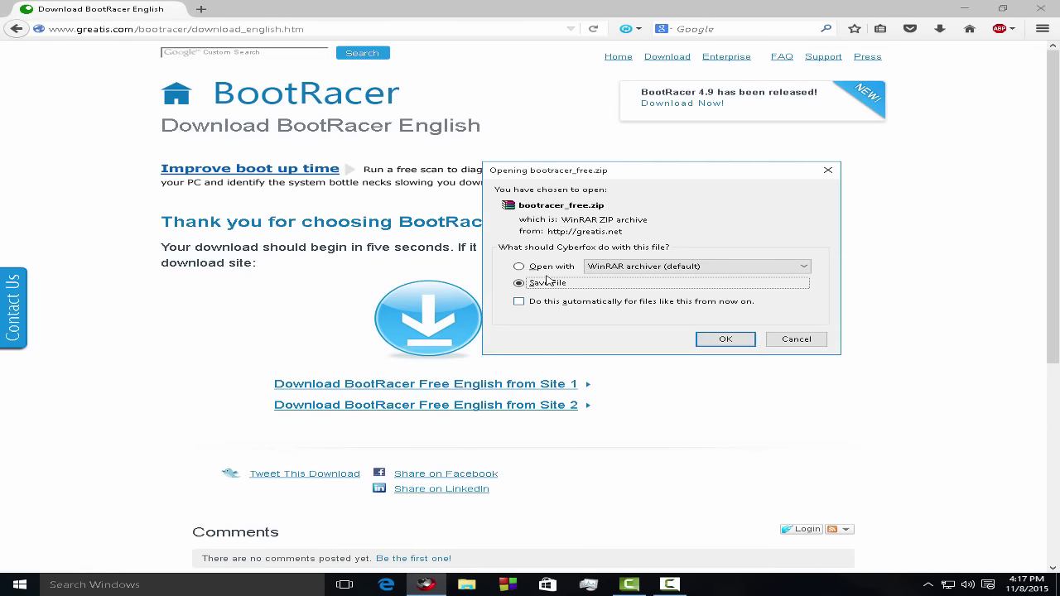
# - Open bootracer_free.zip with WinRAR, launch the bootracer-490.msi installer, and clear the archive and browser windows away
pyautogui.click(540, 268)
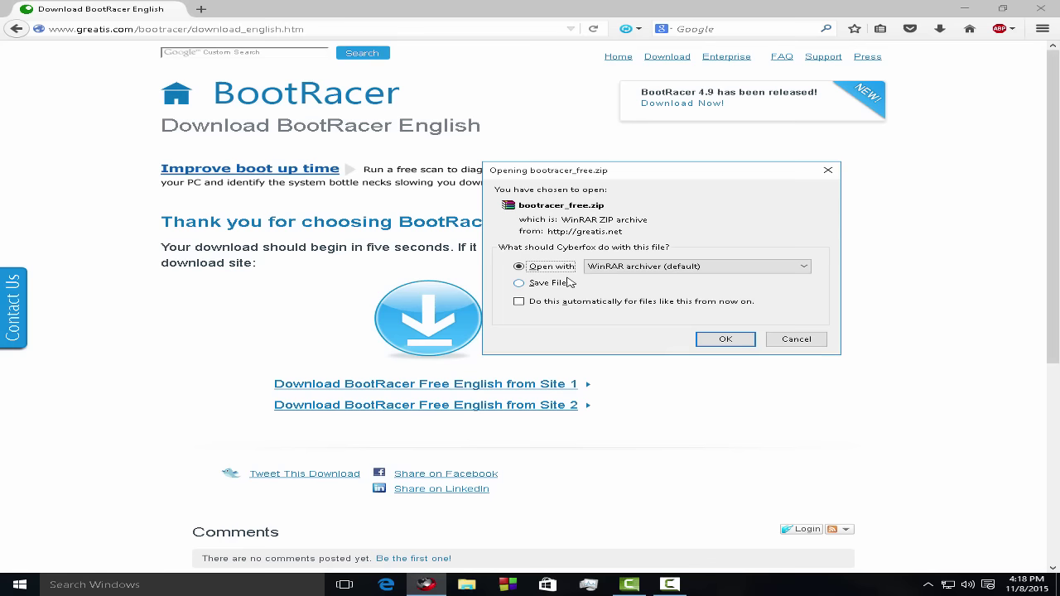
pyautogui.click(701, 341)
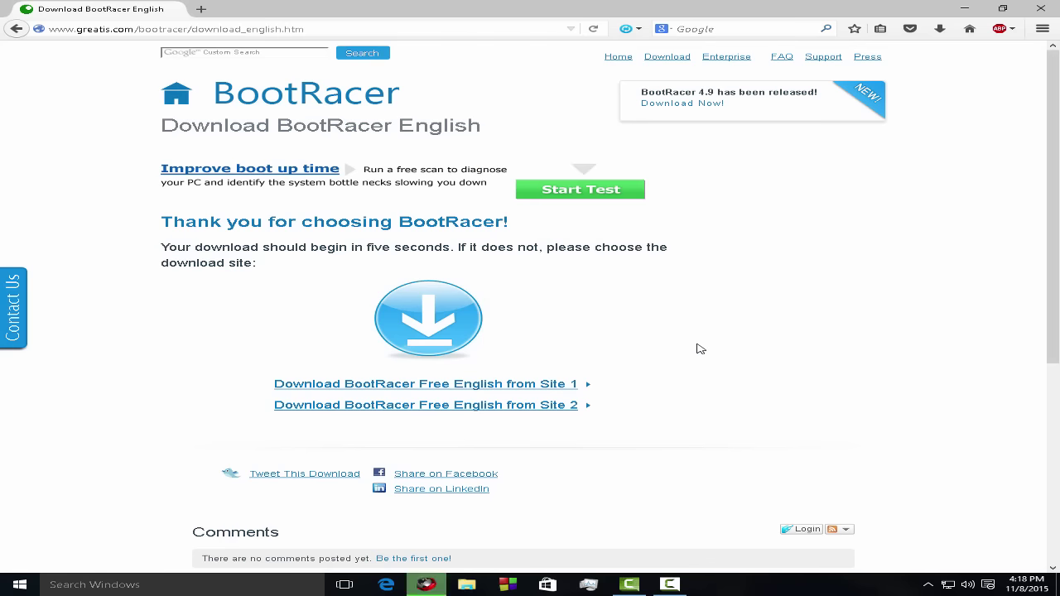
pyautogui.click(267, 182)
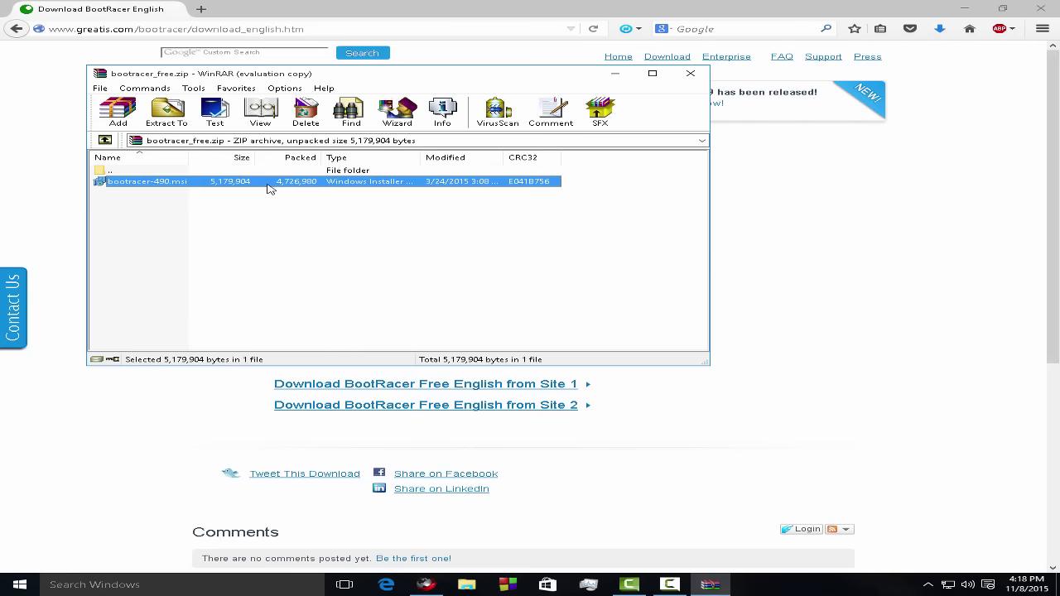
pyautogui.click(683, 83)
pyautogui.click(964, 8)
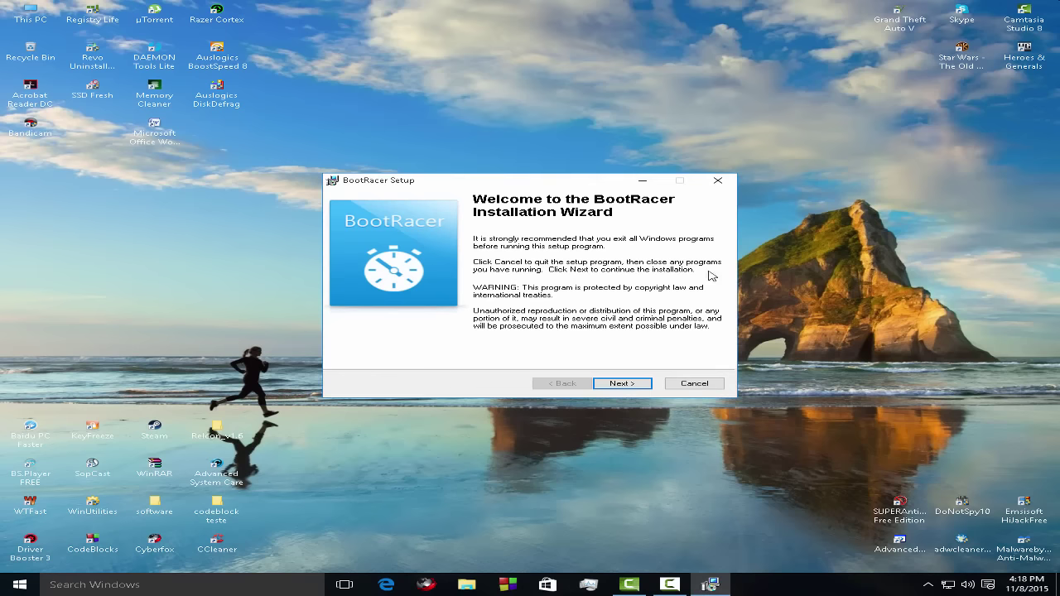
# - Accept the license agreement and run the BootRacer installation
pyautogui.click(630, 383)
pyautogui.click(551, 351)
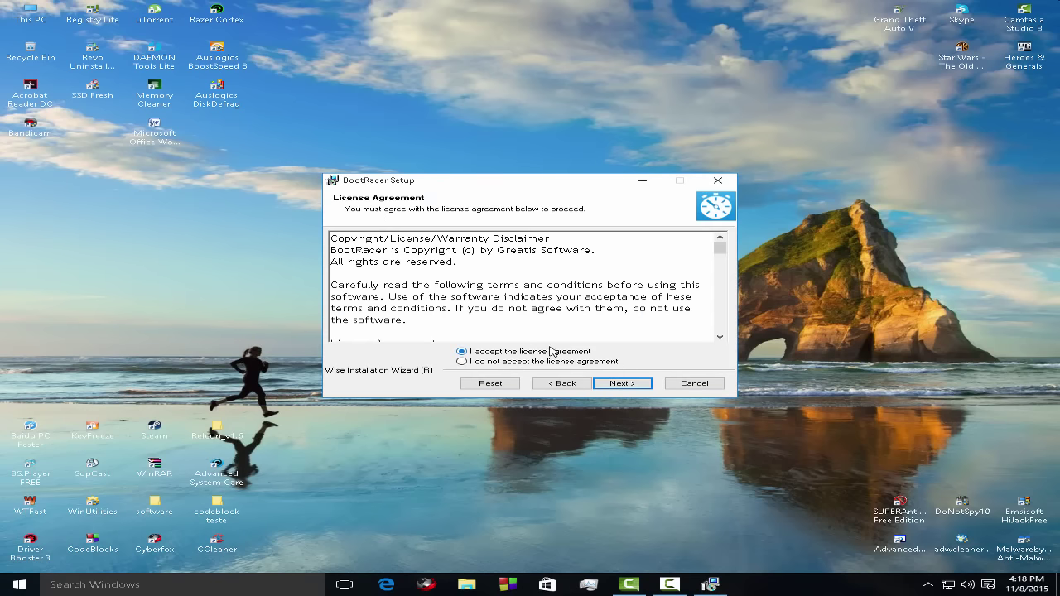
pyautogui.click(626, 387)
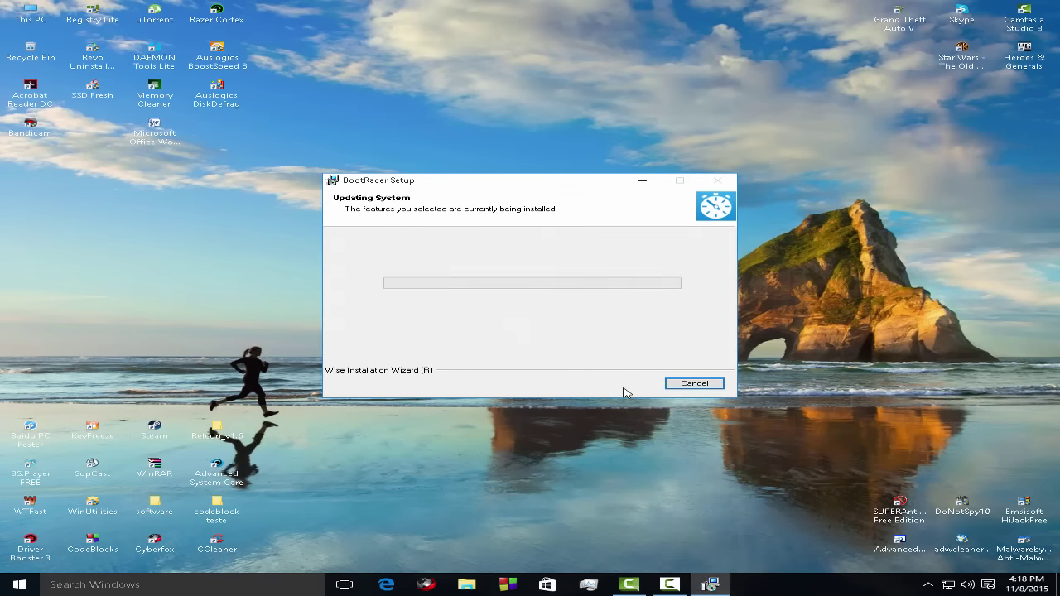
pyautogui.click(623, 382)
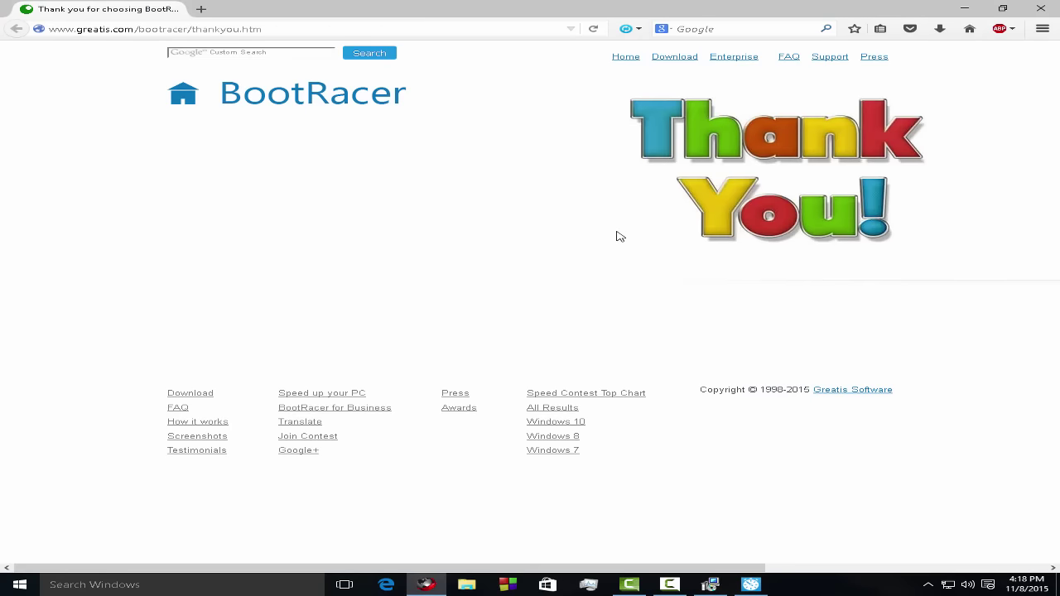
# - Close the thank-you web page, finish the setup wizard, and place the BootRacer window near the middle of the desktop
pyautogui.click(1041, 9)
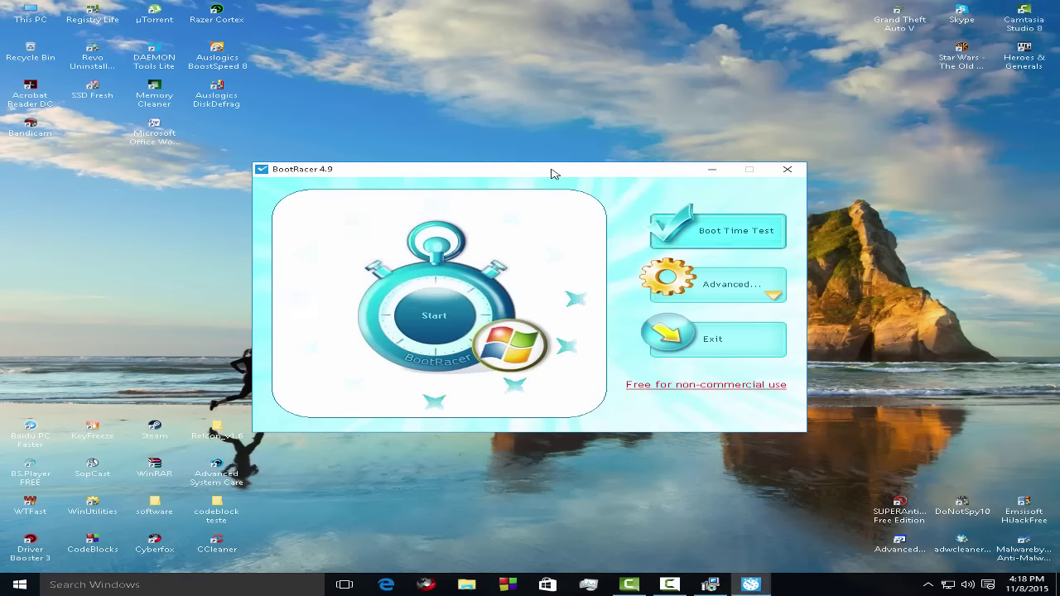
pyautogui.moveTo(553, 174); pyautogui.dragTo(551, 348)
pyautogui.click(621, 195)
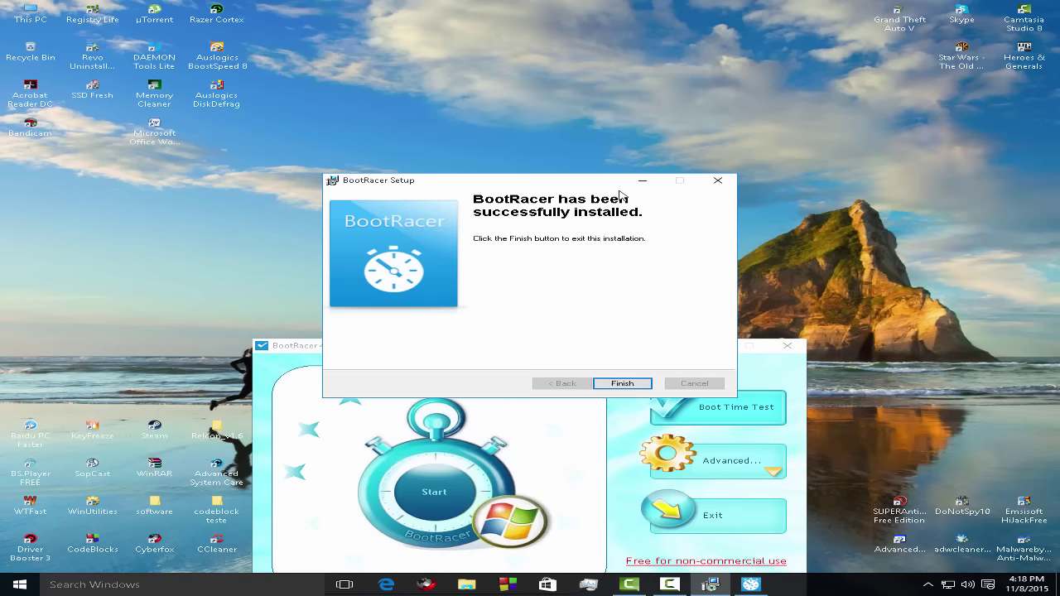
pyautogui.click(622, 383)
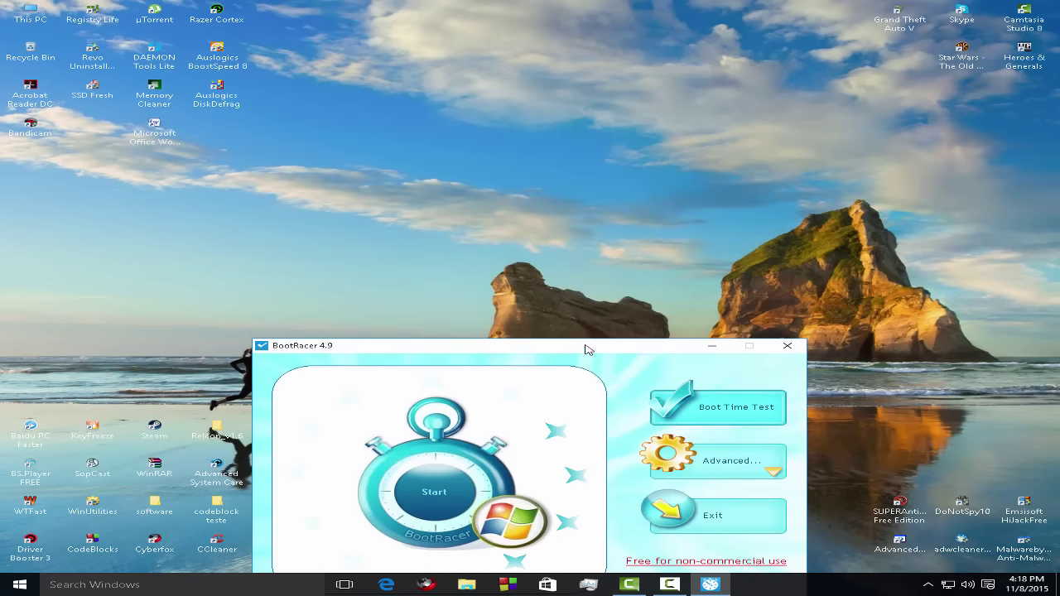
pyautogui.moveTo(585, 349); pyautogui.dragTo(584, 155)
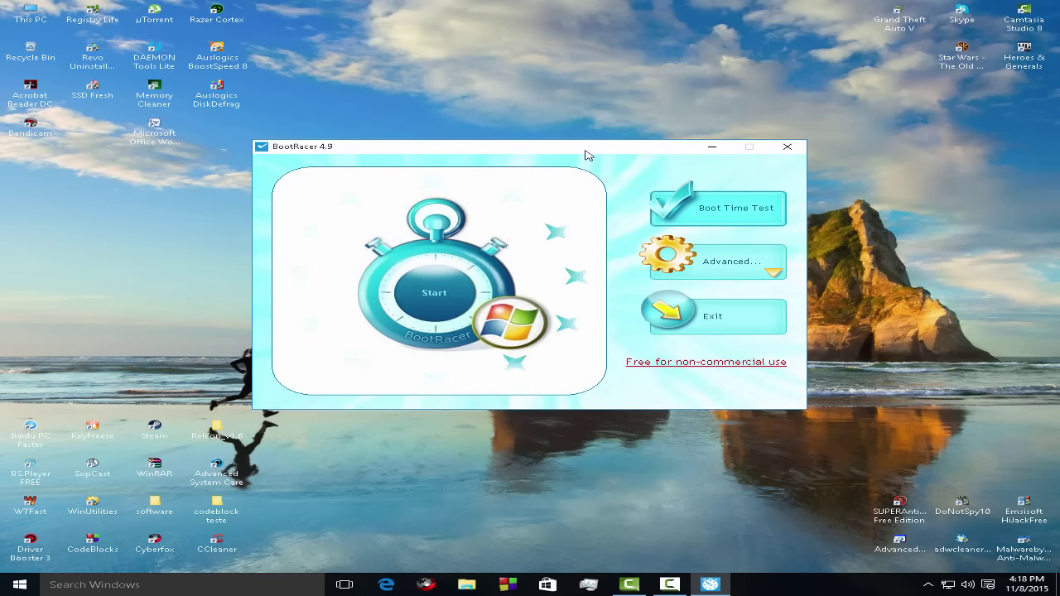
# - View the restart prompt of the Boot Time Test and dismiss it without restarting the computer
pyautogui.click(742, 217)
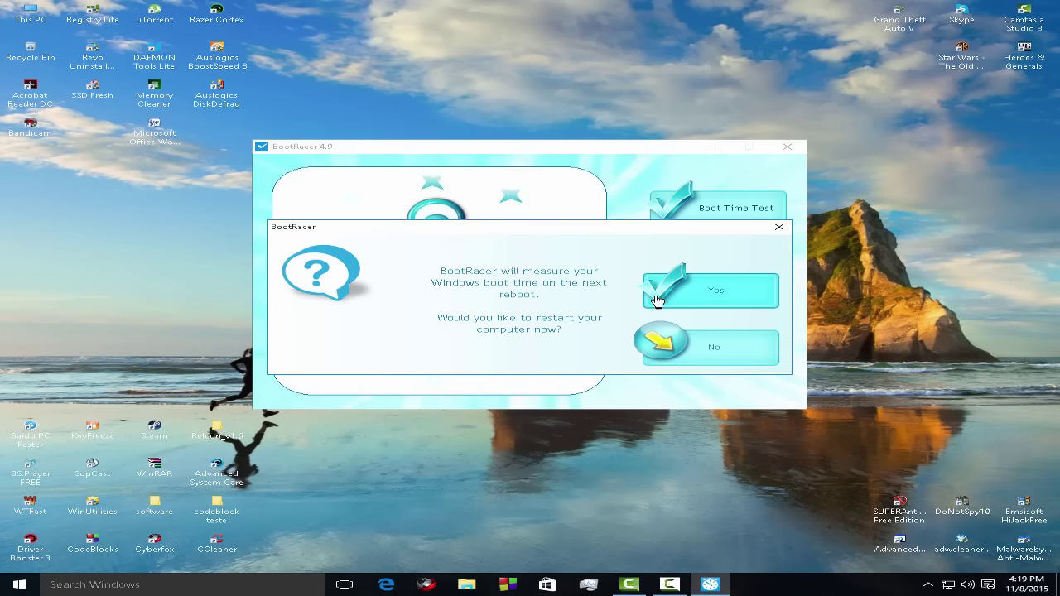
pyautogui.click(653, 345)
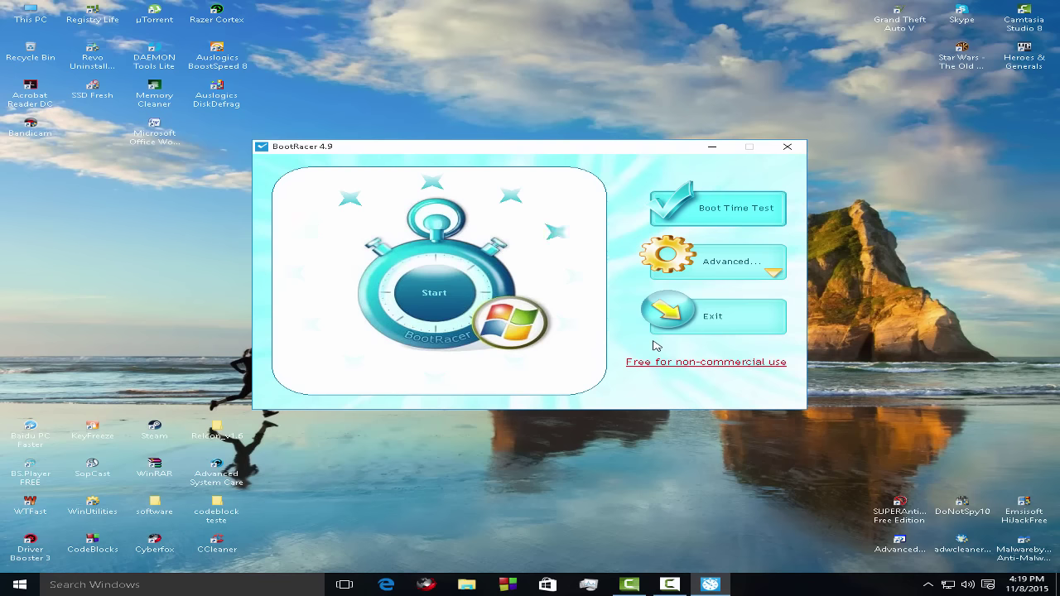
pyautogui.click(677, 209)
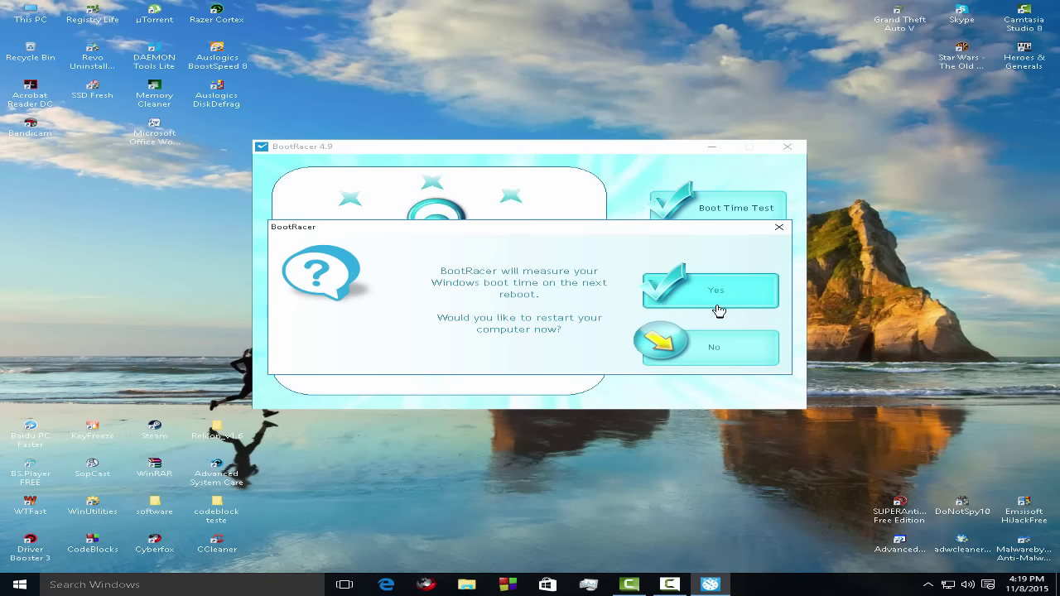
pyautogui.click(779, 234)
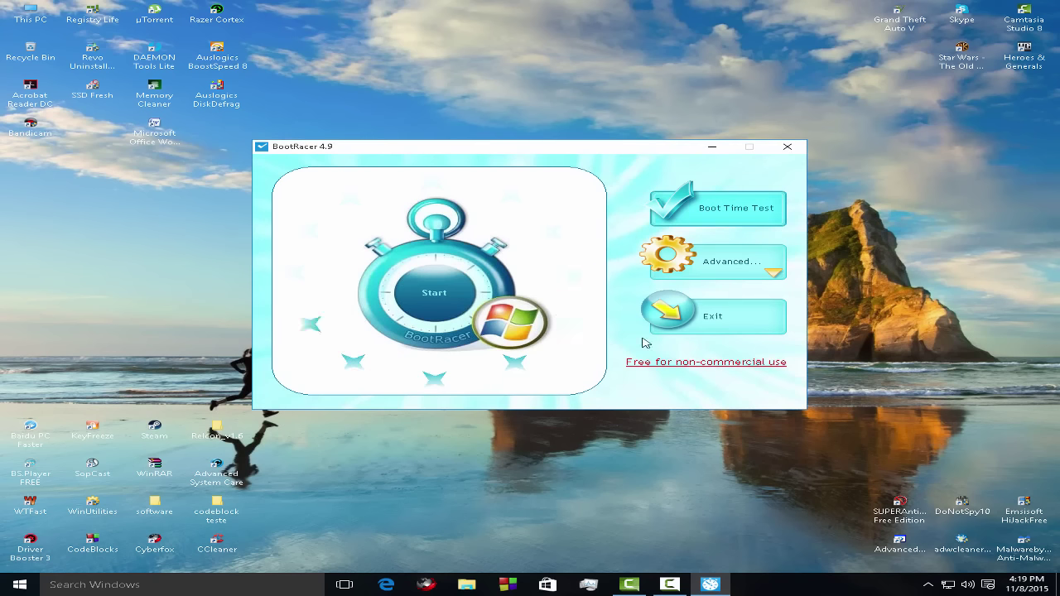
pyautogui.click(685, 361)
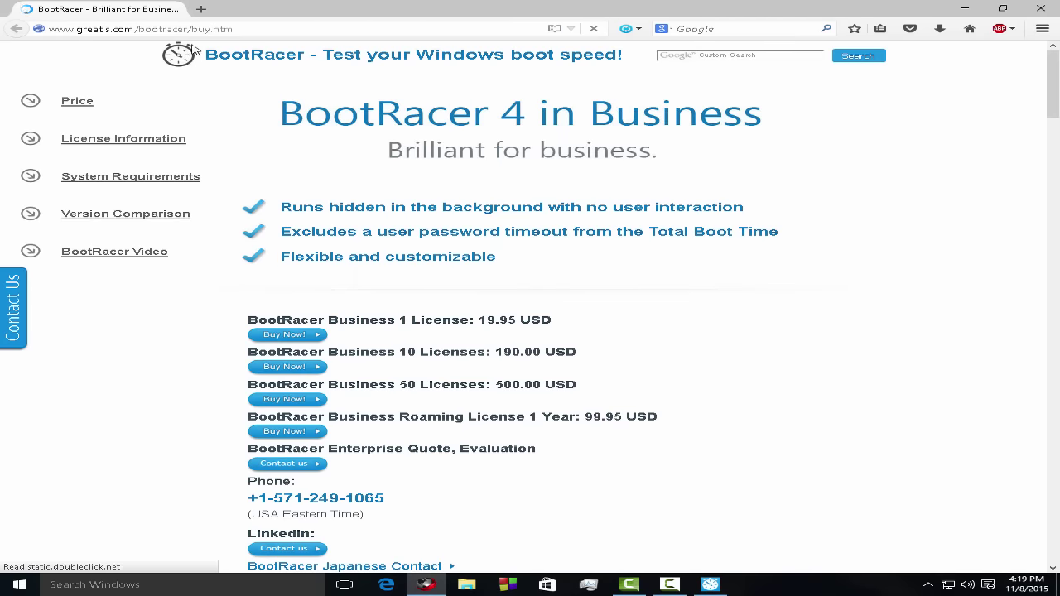
pyautogui.click(274, 27)
pyautogui.press('Return')
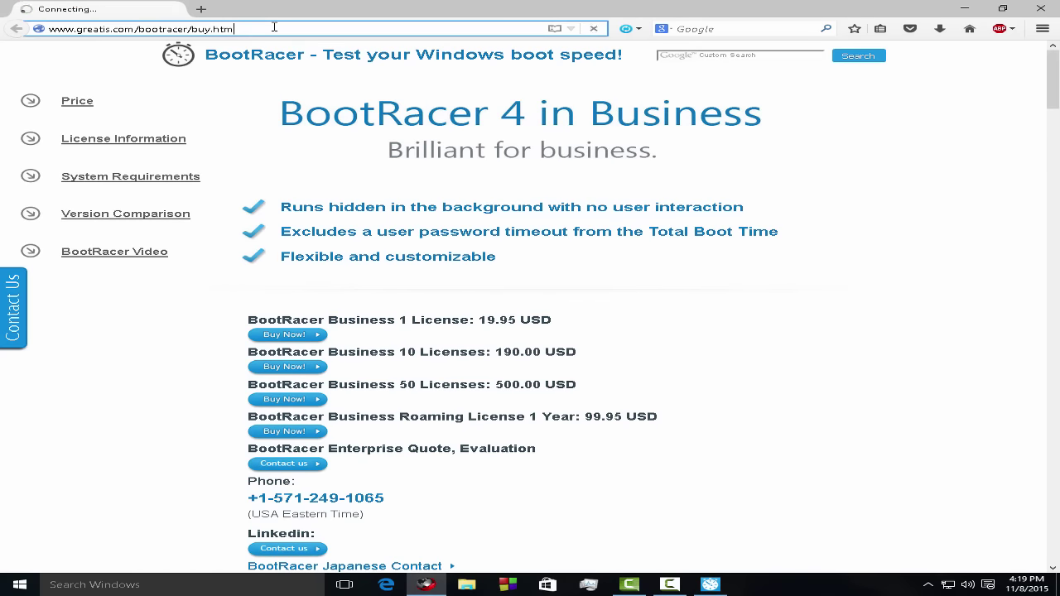
pyautogui.press('BackSpace')
pyautogui.press('BackSpace')
pyautogui.press('BackSpace')
pyautogui.press('BackSpace')
pyautogui.press('BackSpace')
pyautogui.press('BackSpace')
pyautogui.press('BackSpace')
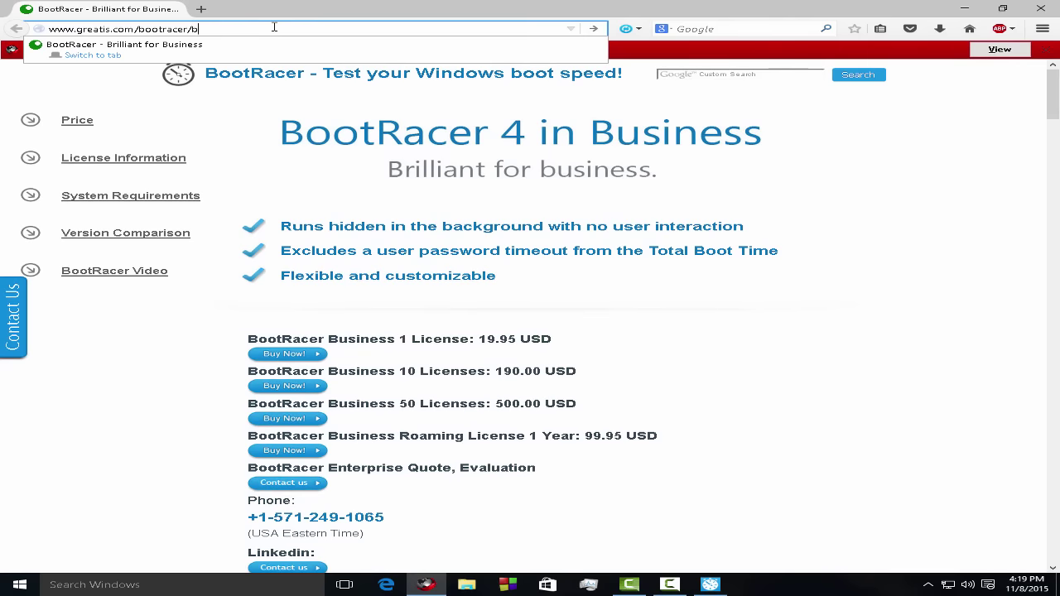
pyautogui.write('o')
pyautogui.write('index.html')
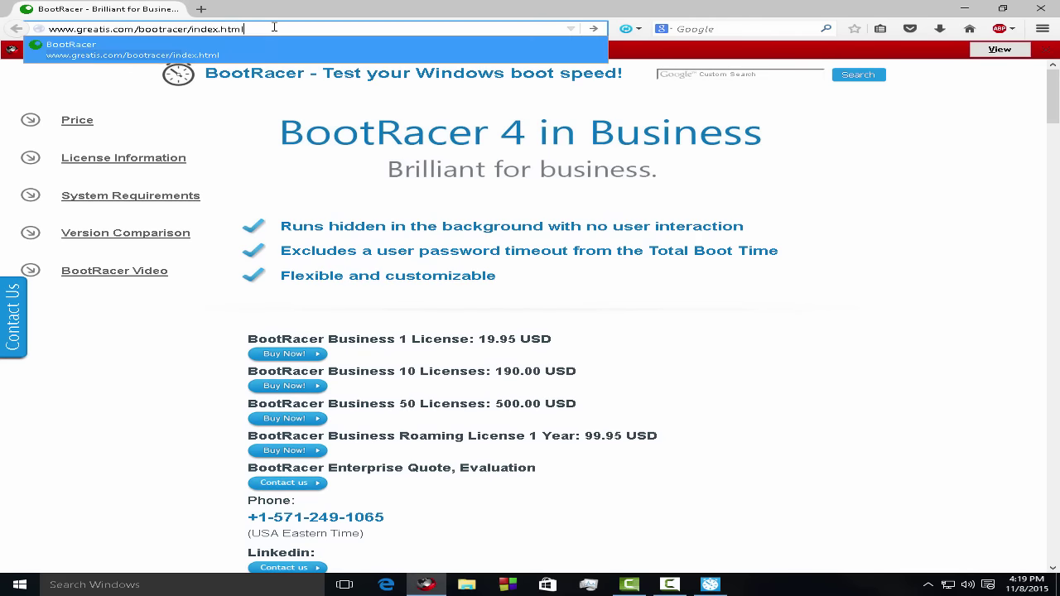
pyautogui.press('Return')
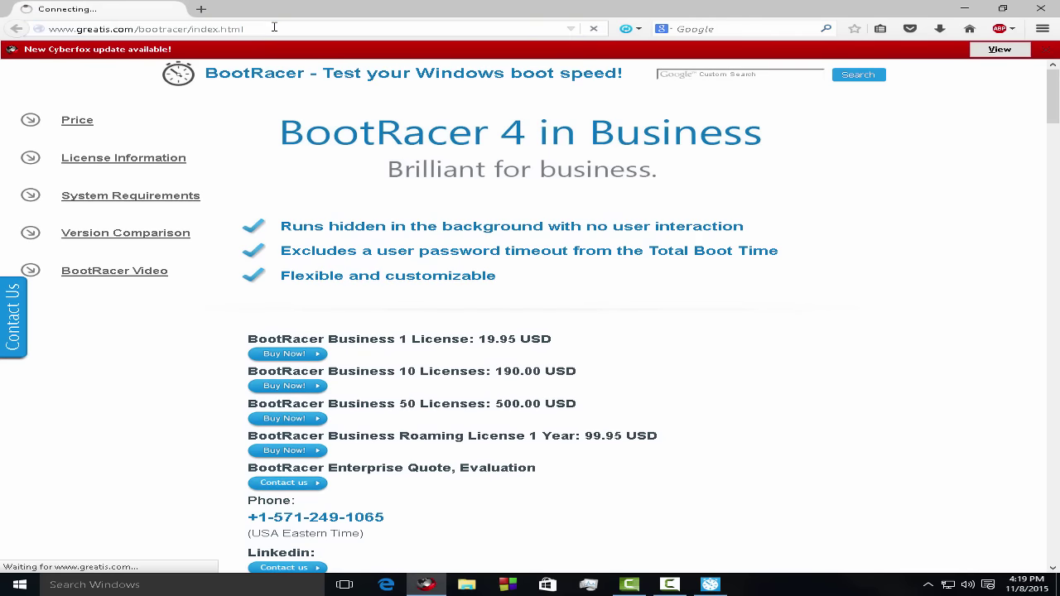
# - Examine the sample boot time result on the BootRacer home page, and close the browser to return to BootRacer
pyautogui.scroll(-5, 382, 241)
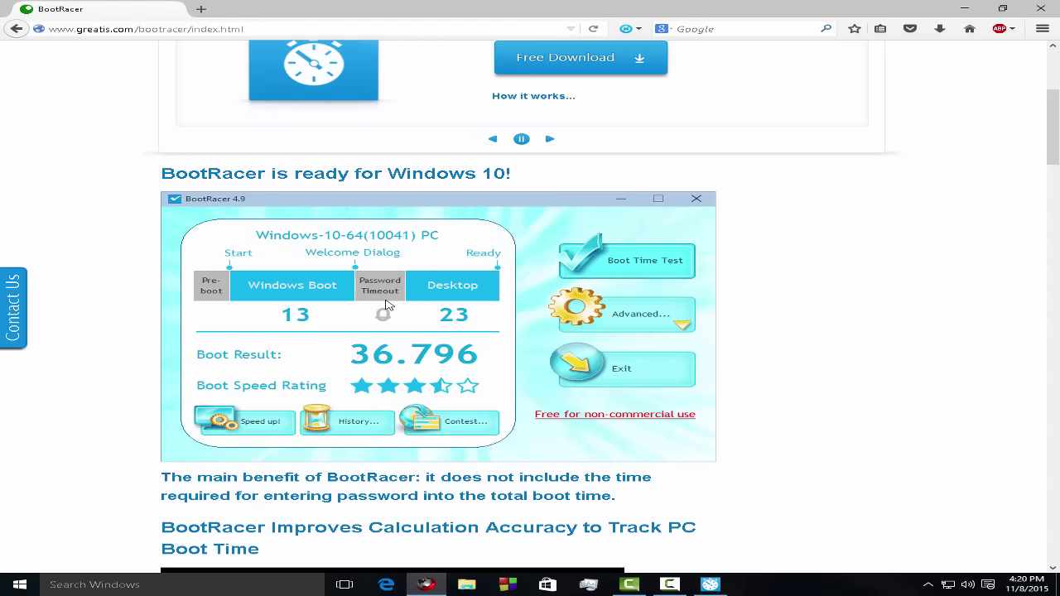
pyautogui.scroll(-3, 387, 308)
pyautogui.scroll(3, 387, 314)
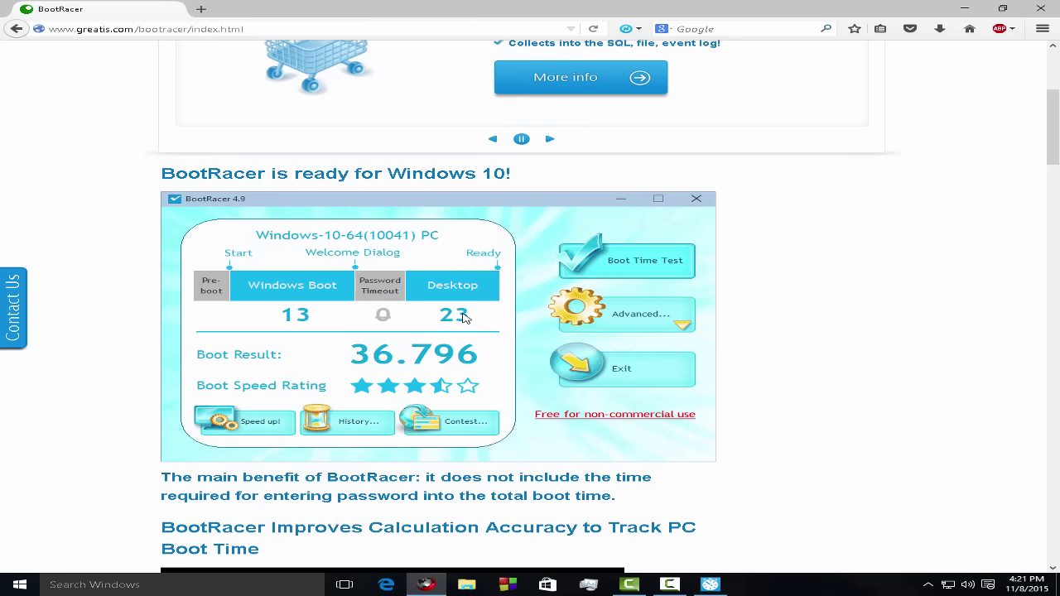
pyautogui.click(1040, 8)
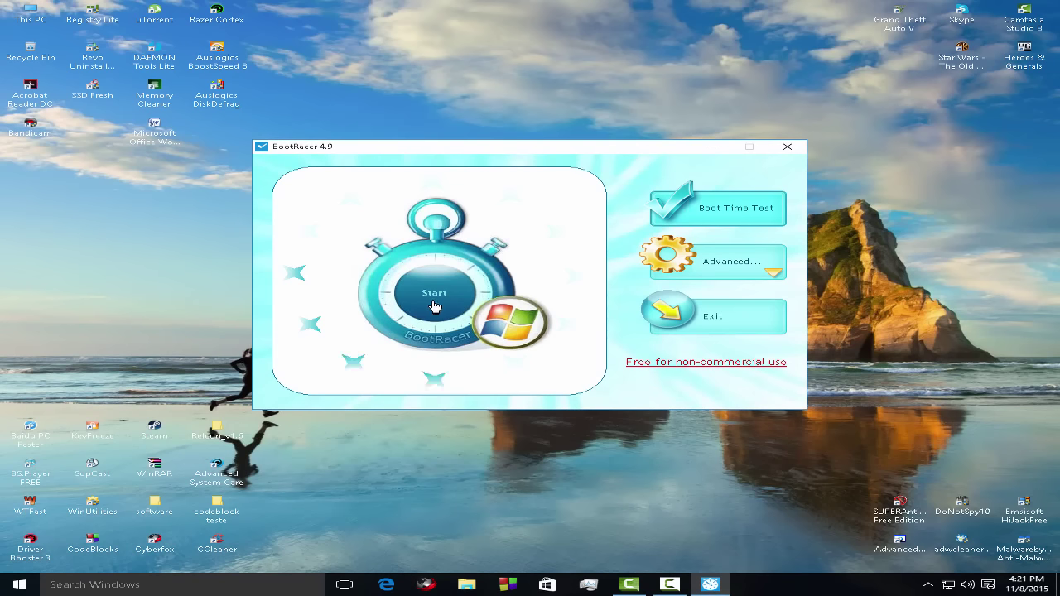
# - Bring up the Boot Time Test restart prompt again and close it without rebooting
pyautogui.click(732, 208)
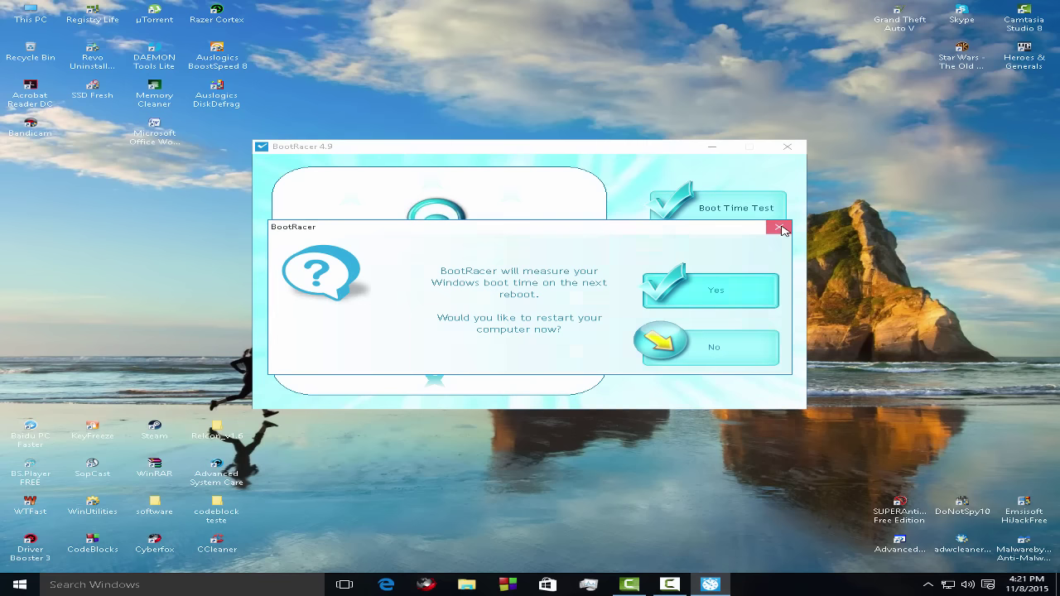
pyautogui.click(779, 228)
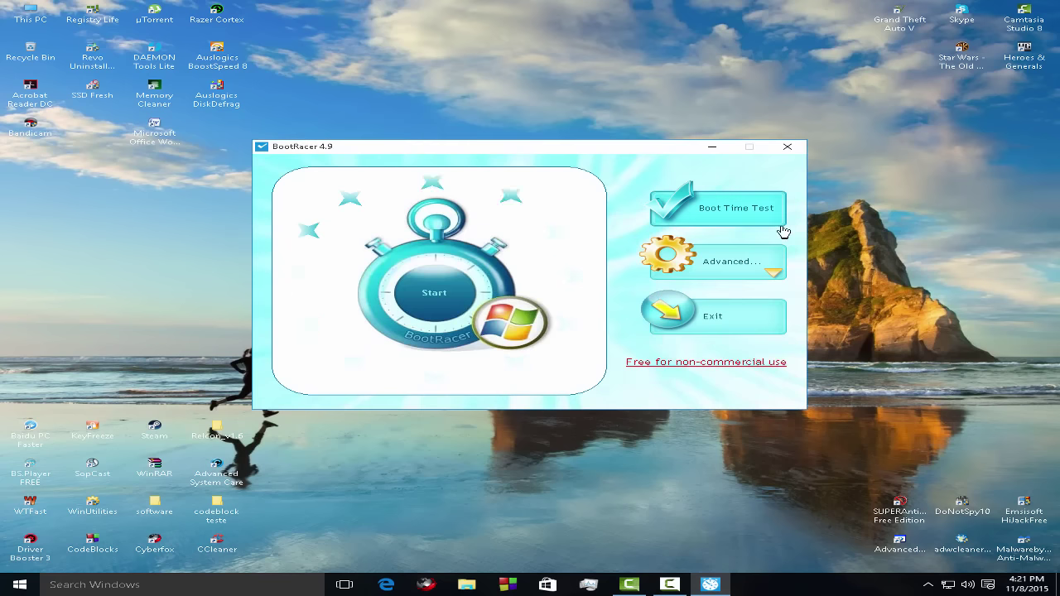
# - Open BootRacer's advanced options and review the settings for when to race the boot and whether to display the window
pyautogui.click(727, 275)
pyautogui.click(737, 259)
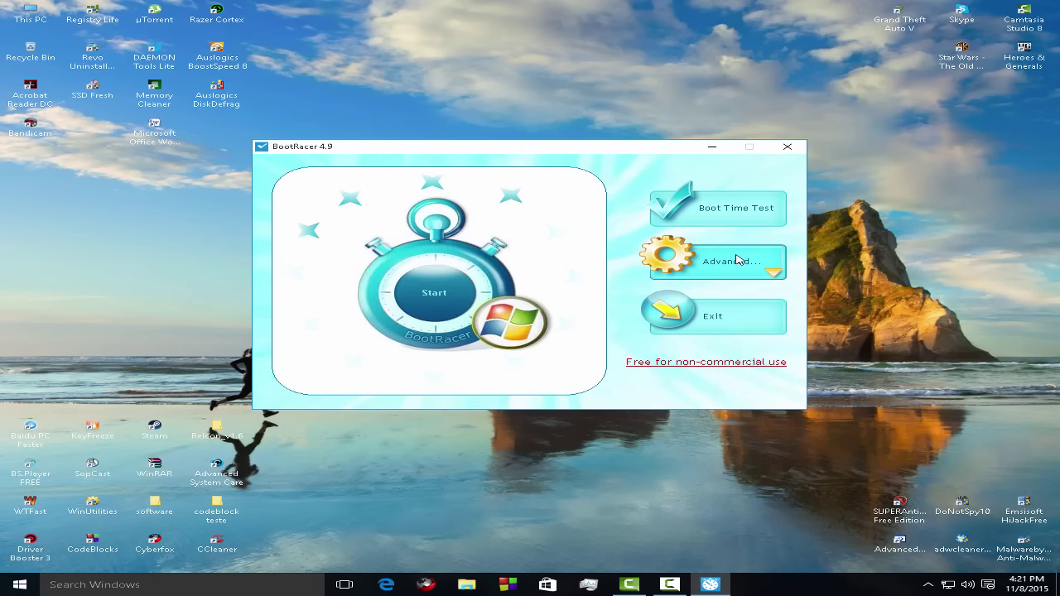
pyautogui.click(718, 272)
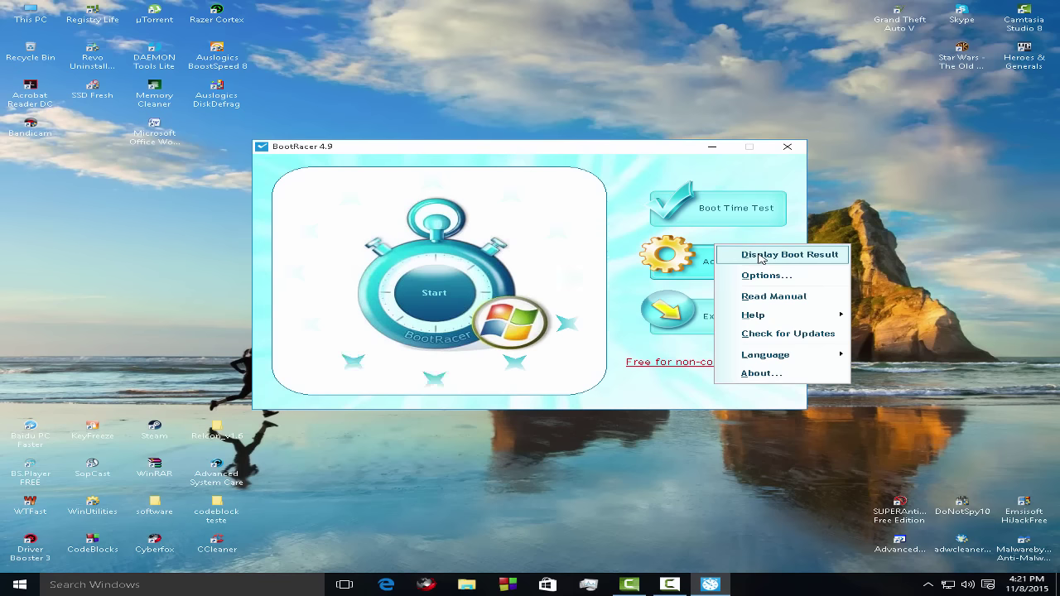
pyautogui.click(777, 278)
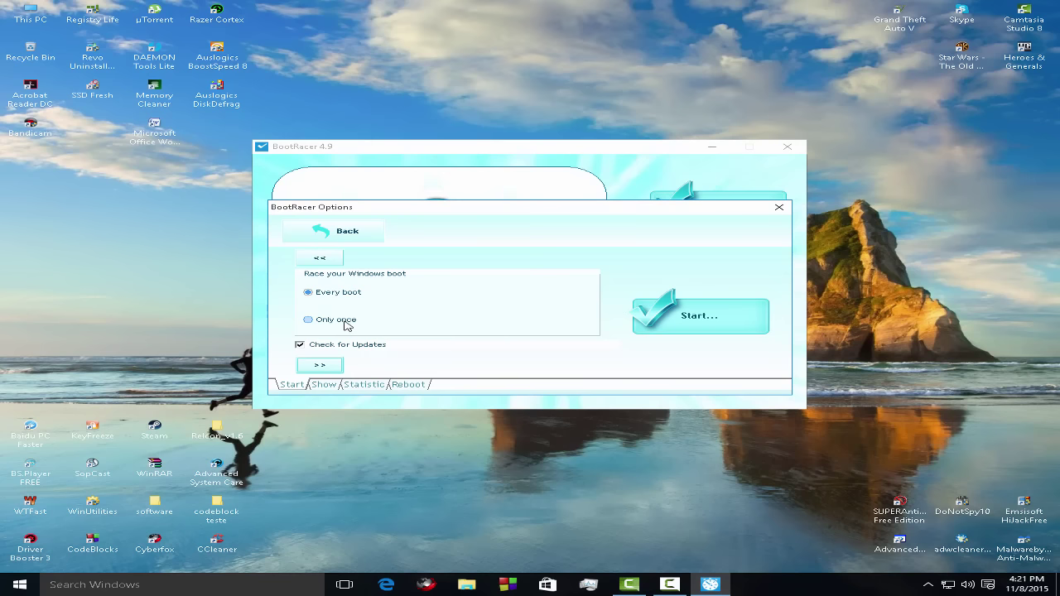
pyautogui.click(313, 387)
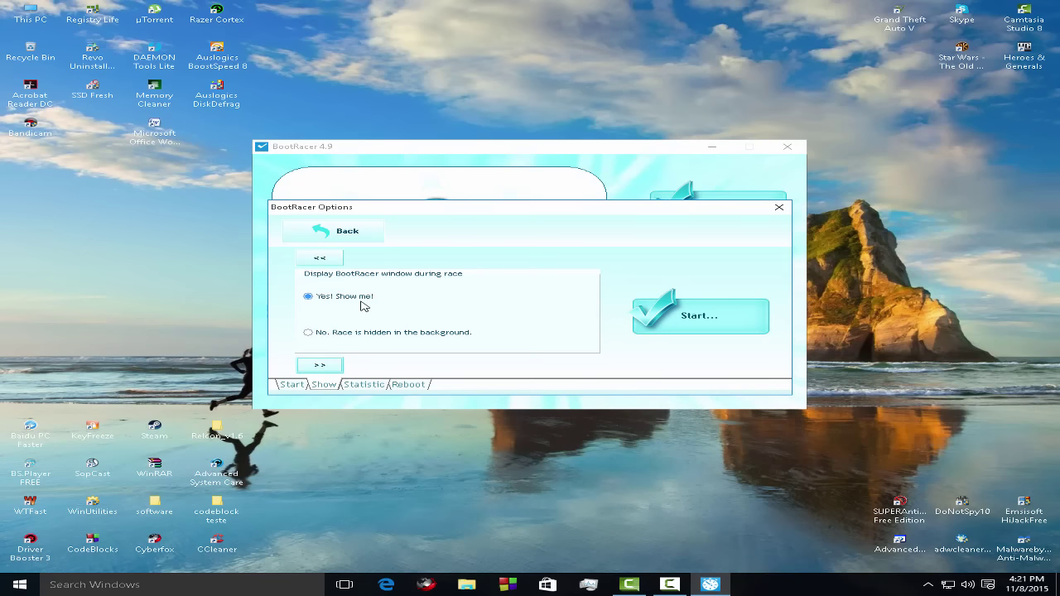
# - Shift the BootRacer Options window slightly and check the hidden icons in the system tray
pyautogui.moveTo(429, 211); pyautogui.dragTo(447, 224)
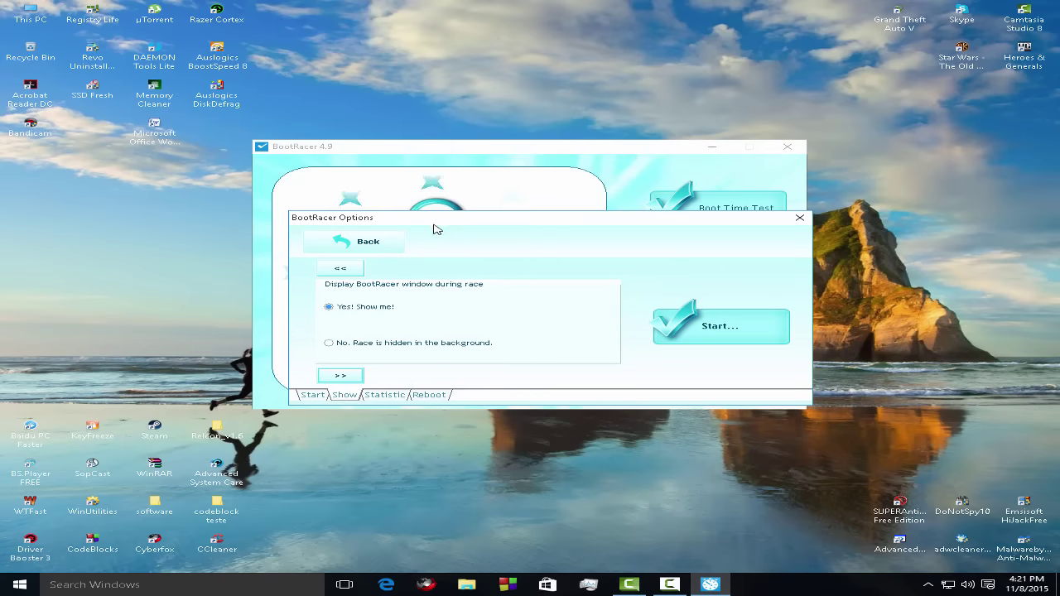
pyautogui.click(928, 585)
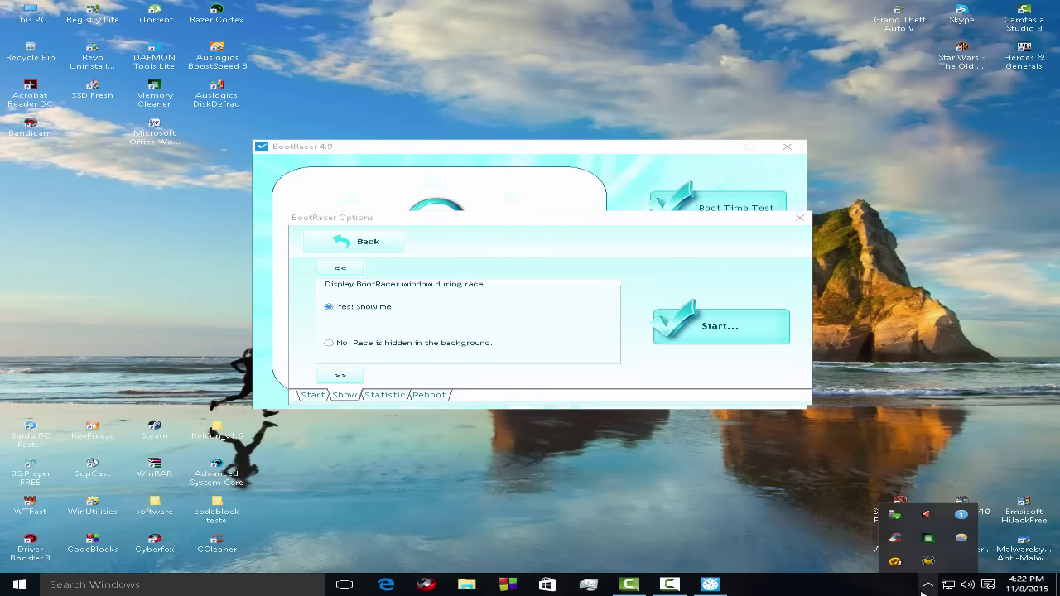
pyautogui.click(929, 585)
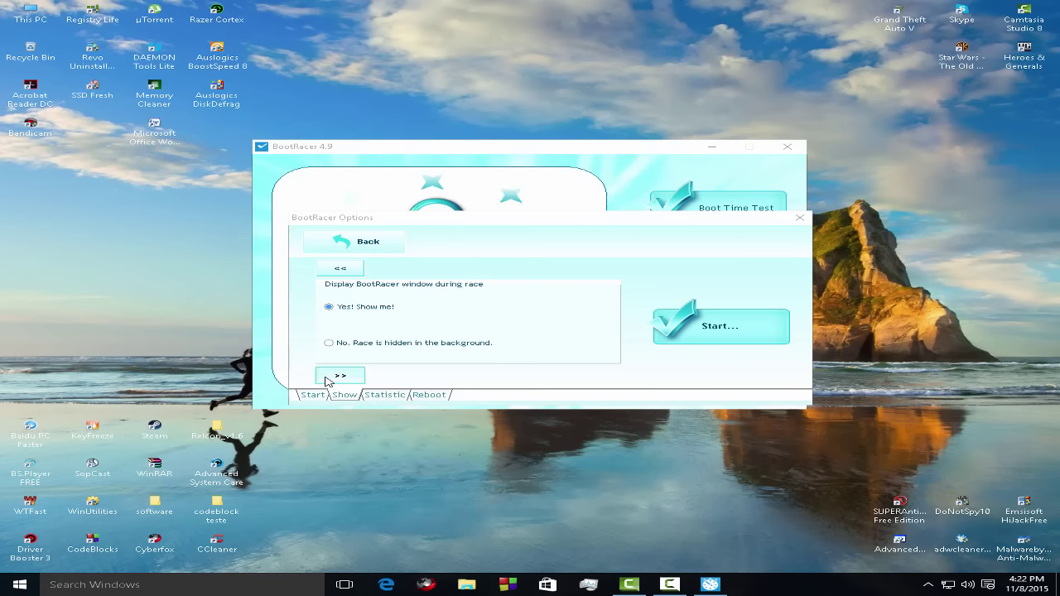
# - Review the Statistic and Reboot options, then close the options without starting a race and exit BootRacer
pyautogui.click(396, 395)
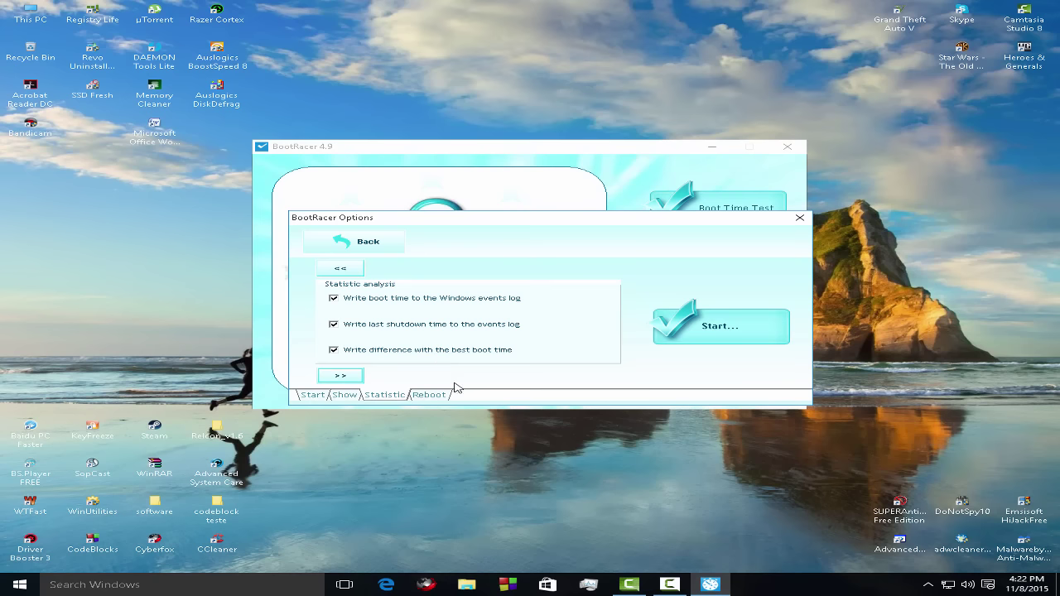
pyautogui.click(429, 395)
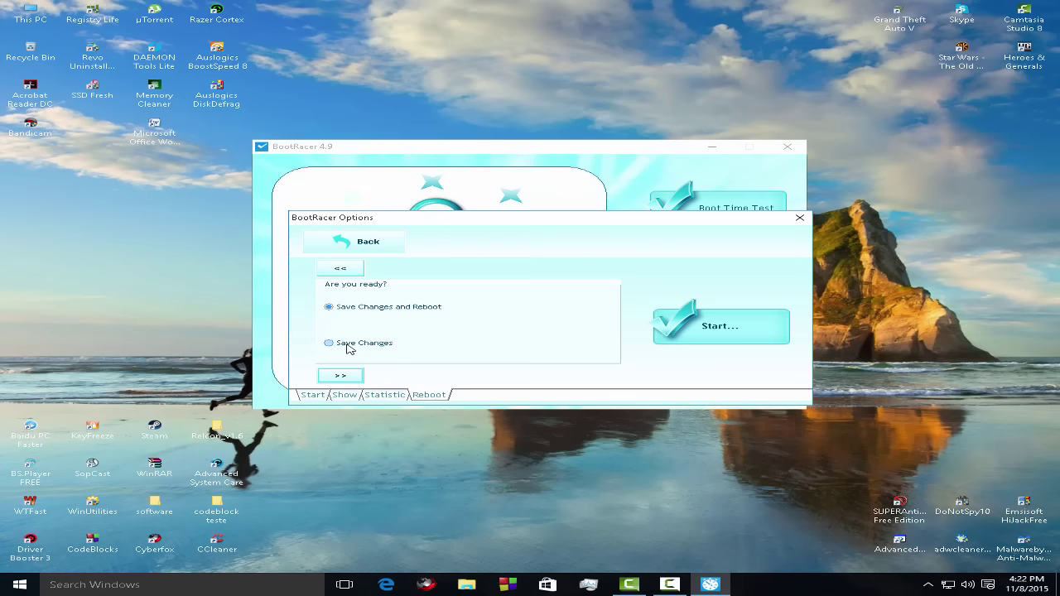
pyautogui.click(799, 219)
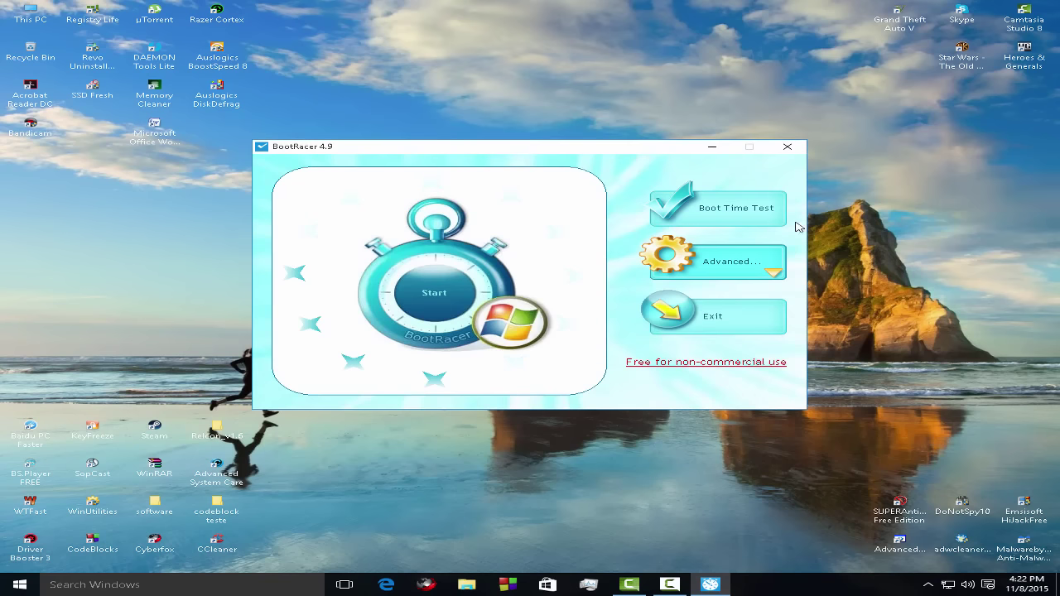
pyautogui.click(720, 326)
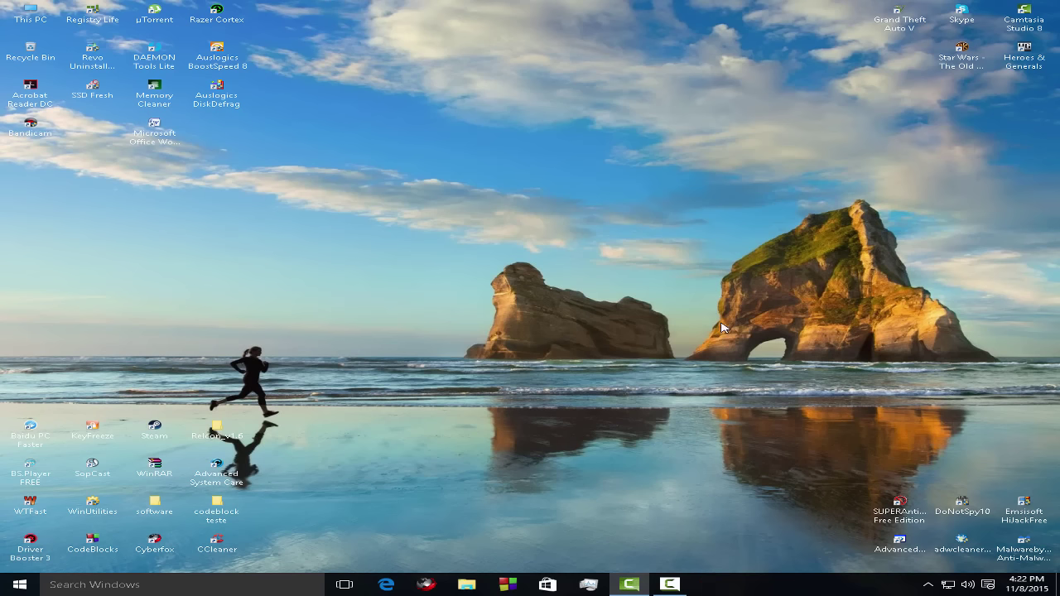